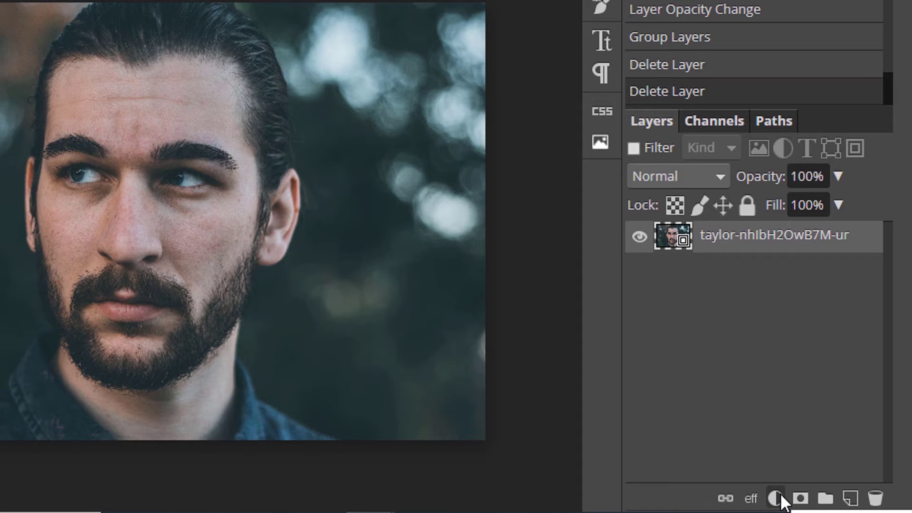
- Add a Black & White adjustment layer above the portrait photo
{"action": "left_click", "coordinate": [812, 499]}
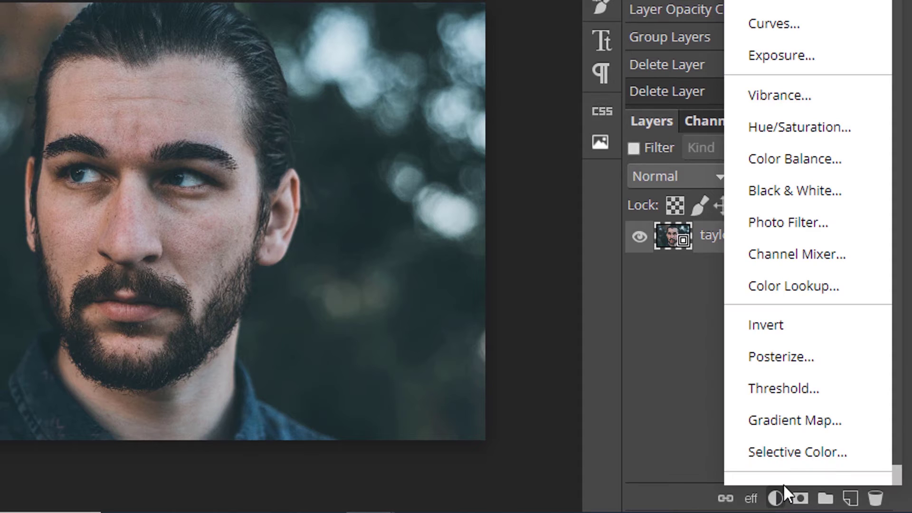
{"action": "left_click", "coordinate": [791, 191]}
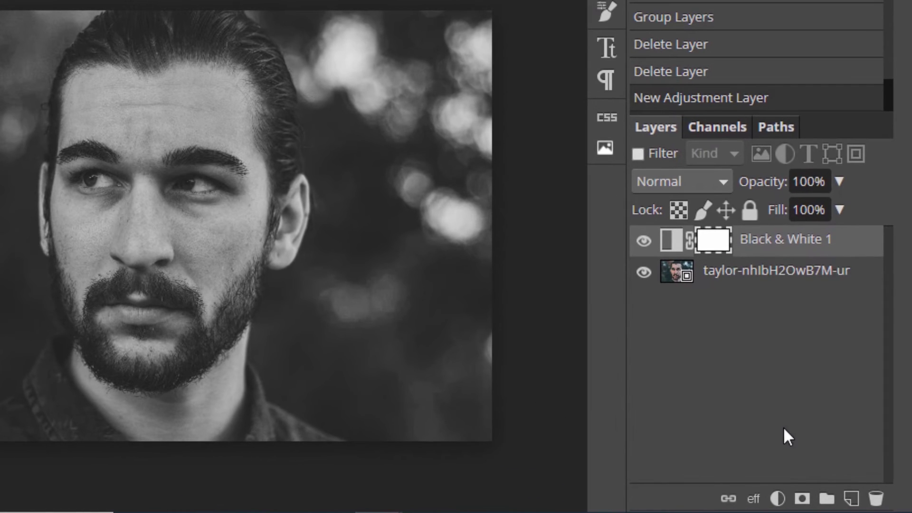
- Add a Color Fill layer in teal, hex 008577
{"action": "left_click", "coordinate": [808, 502]}
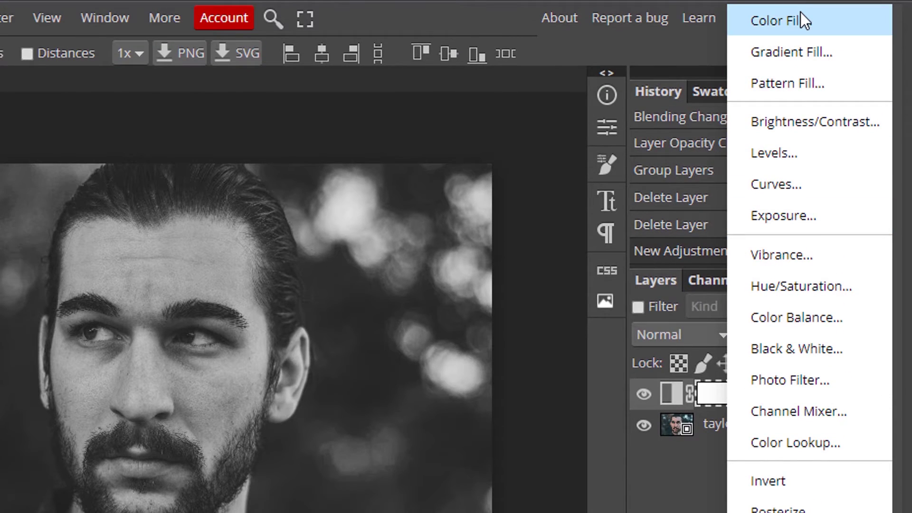
{"action": "left_click", "coordinate": [803, 20]}
{"action": "left_click_drag", "start_coordinate": [210, 175], "coordinate": [723, 117]}
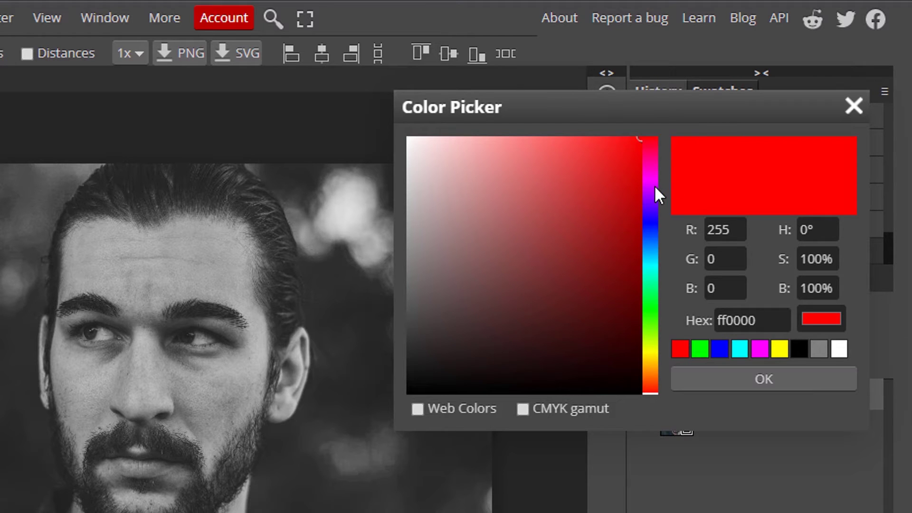
{"action": "mouse_move", "coordinate": [652, 180]}
{"action": "left_mouse_down"}
{"action": "mouse_move", "coordinate": [652, 302]}
{"action": "mouse_move", "coordinate": [652, 269]}
{"action": "left_mouse_up"}
{"action": "left_click", "coordinate": [641, 259]}
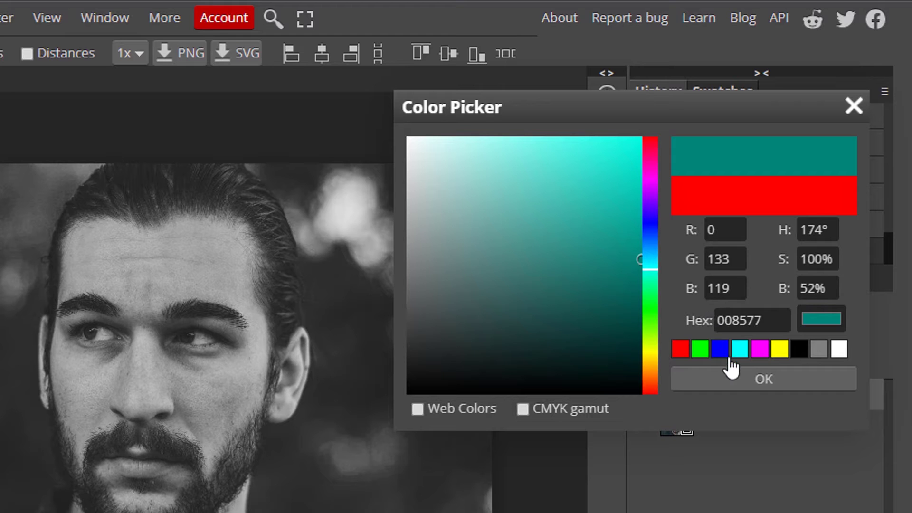
{"action": "left_click", "coordinate": [739, 378]}
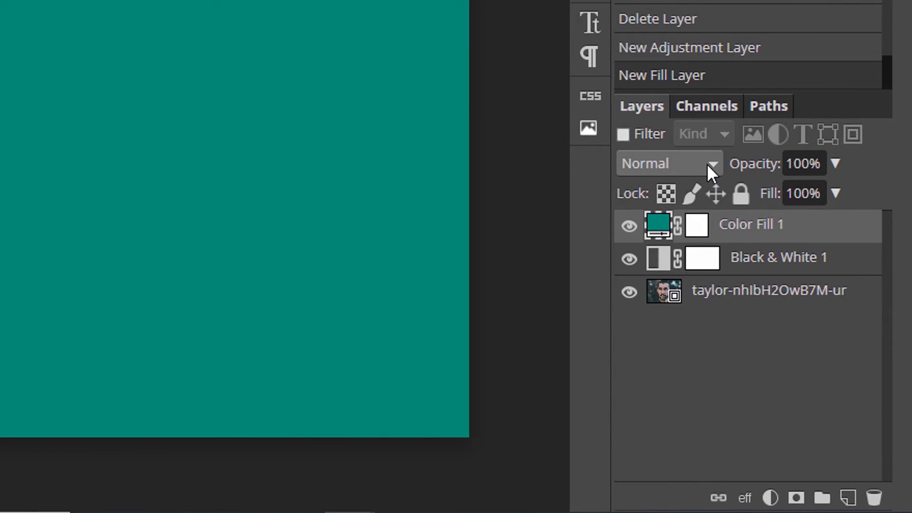
- Try Overlay, then set Color Fill 1's blend mode to Soft Light
{"action": "left_click", "coordinate": [706, 164]}
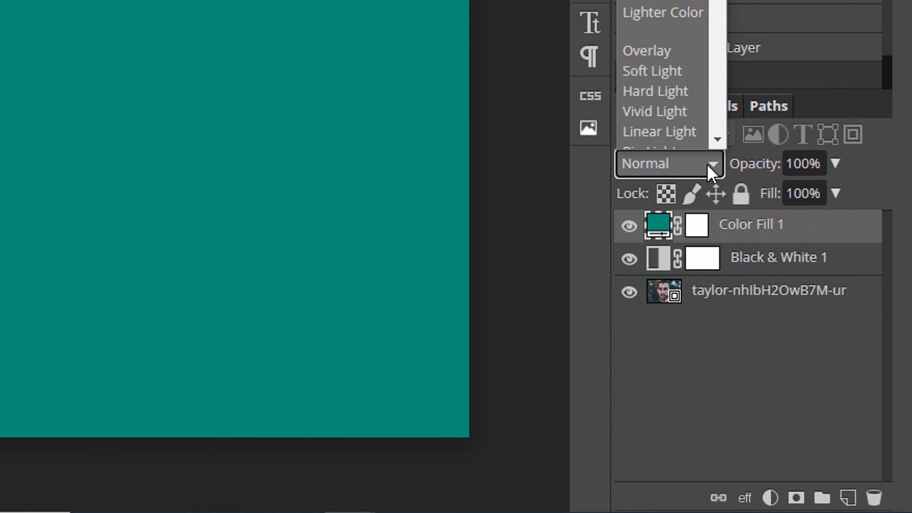
{"action": "left_click", "coordinate": [671, 203]}
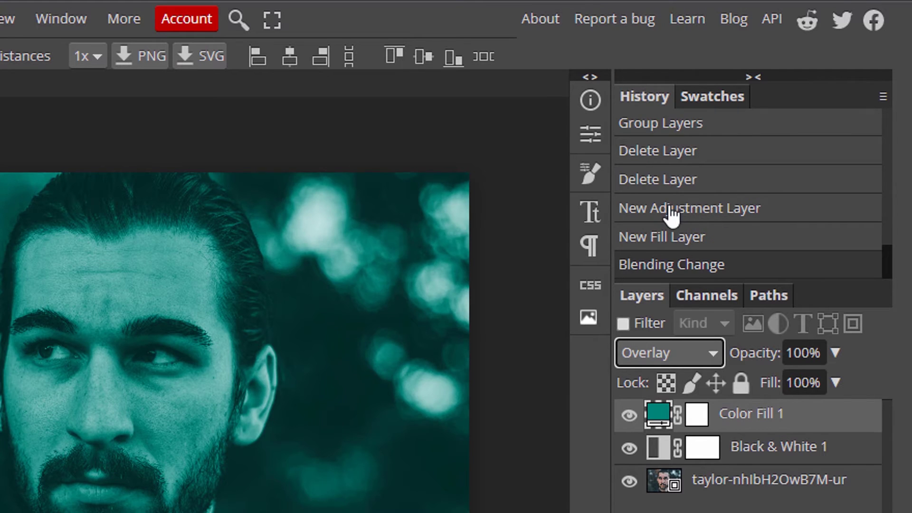
{"action": "left_click", "coordinate": [669, 352]}
{"action": "left_click", "coordinate": [663, 248]}
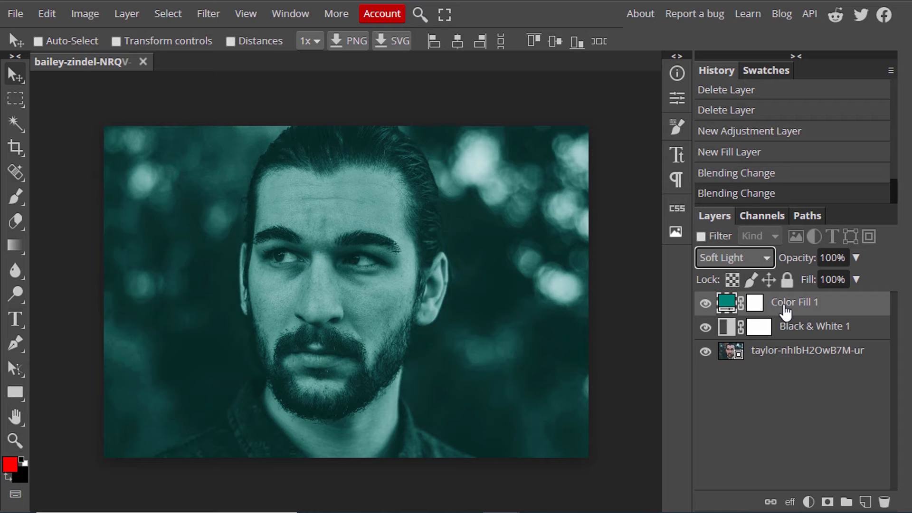
- Recolour Color Fill 1 from teal to green, hex 008e14
{"action": "double_click", "coordinate": [727, 303]}
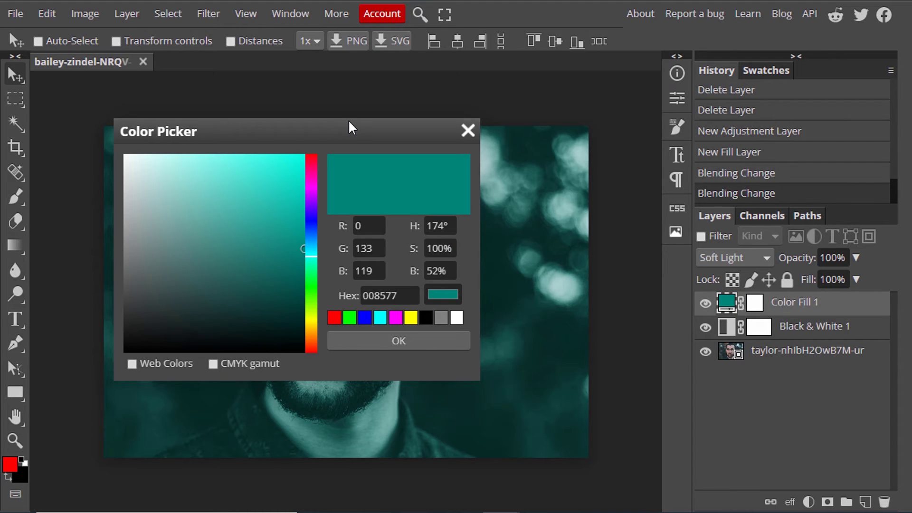
{"action": "left_click_drag", "start_coordinate": [350, 135], "coordinate": [720, 45]}
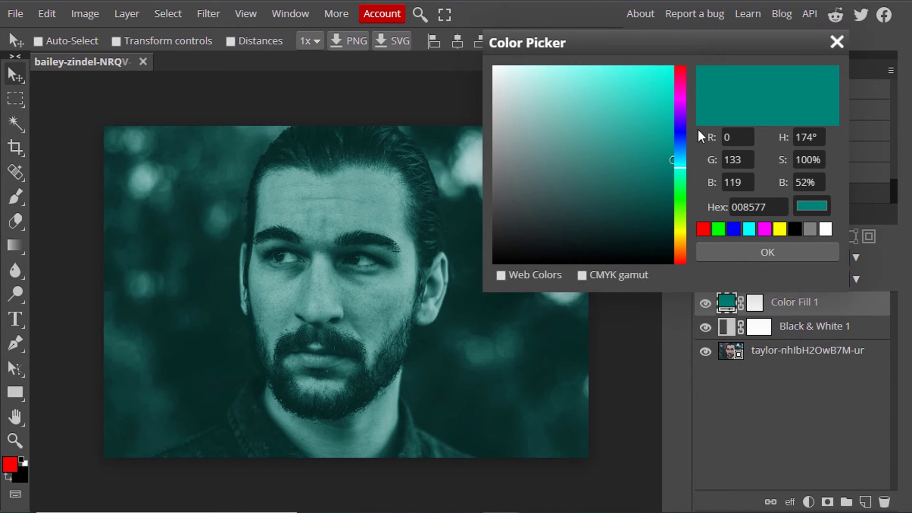
{"action": "left_click_drag", "start_coordinate": [678, 169], "coordinate": [684, 194]}
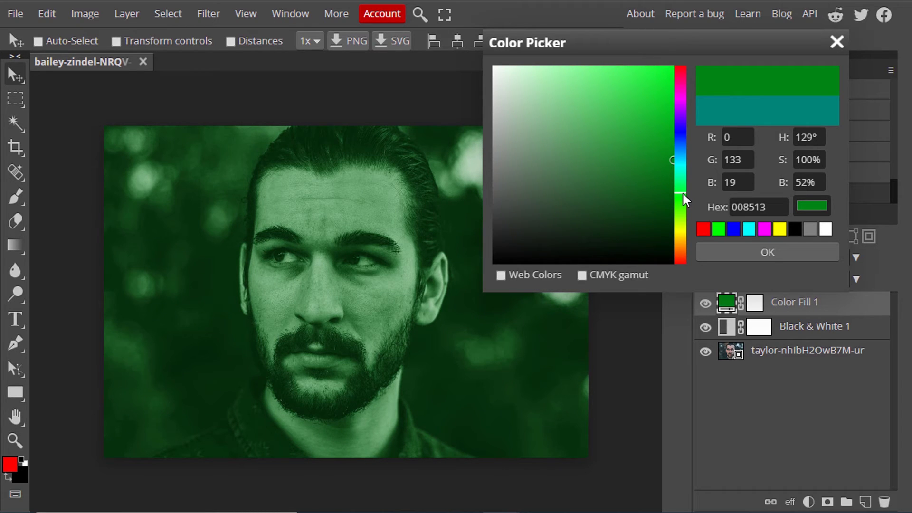
{"action": "mouse_move", "coordinate": [673, 158]}
{"action": "left_mouse_down"}
{"action": "mouse_move", "coordinate": [678, 125]}
{"action": "mouse_move", "coordinate": [686, 153]}
{"action": "left_mouse_up"}
{"action": "left_click", "coordinate": [763, 245]}
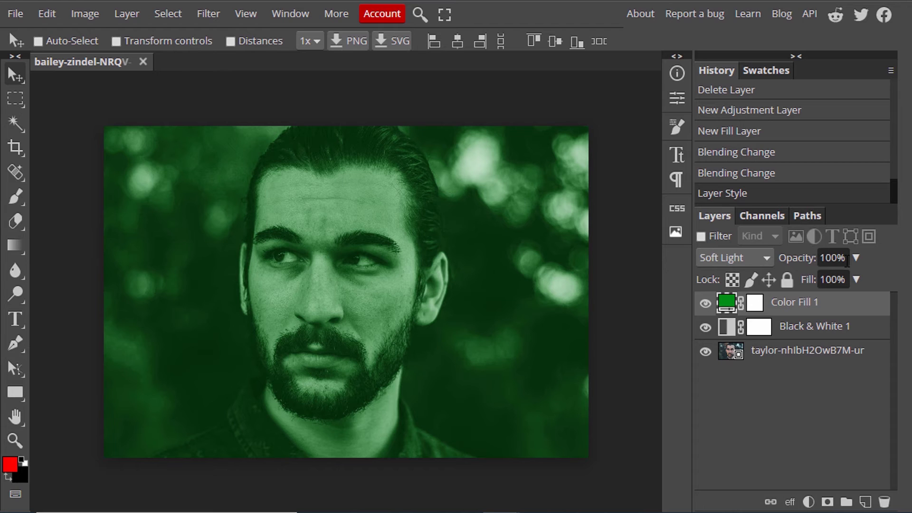
- Set Color Fill 1 to 89% opacity, group it with Black & White 1, and toggle the folder's visibility to compare
{"action": "left_click_drag", "start_coordinate": [855, 258], "coordinate": [843, 275]}
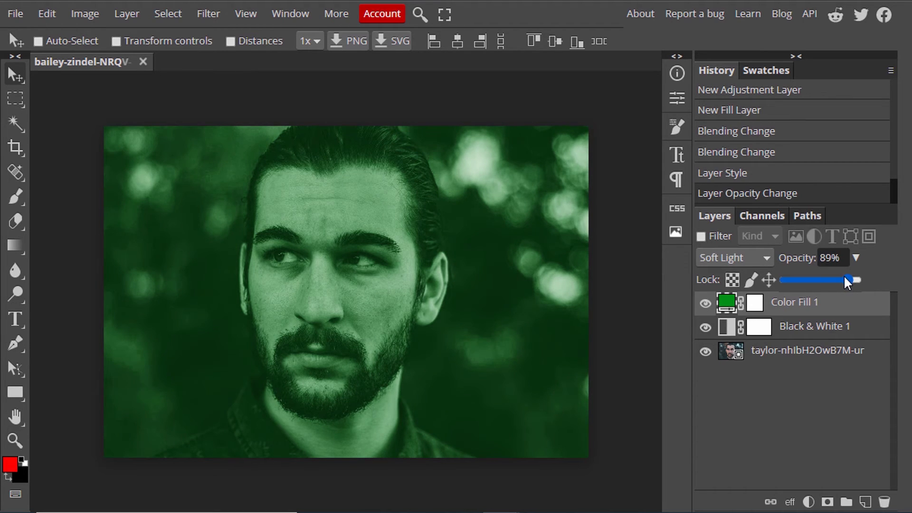
{"action": "left_click", "coordinate": [803, 331], "text": "ctrl"}
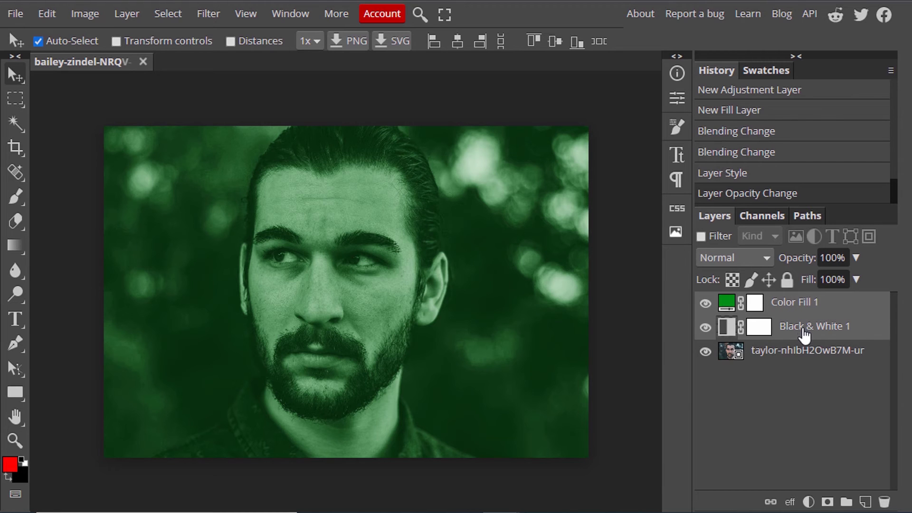
{"action": "key", "text": "ctrl+g"}
{"action": "left_click", "coordinate": [706, 303]}
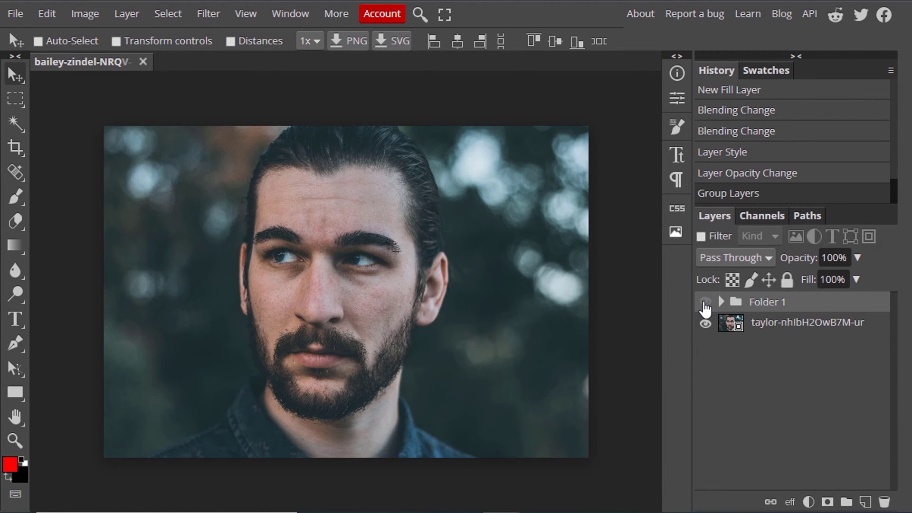
{"action": "left_click", "coordinate": [705, 304]}
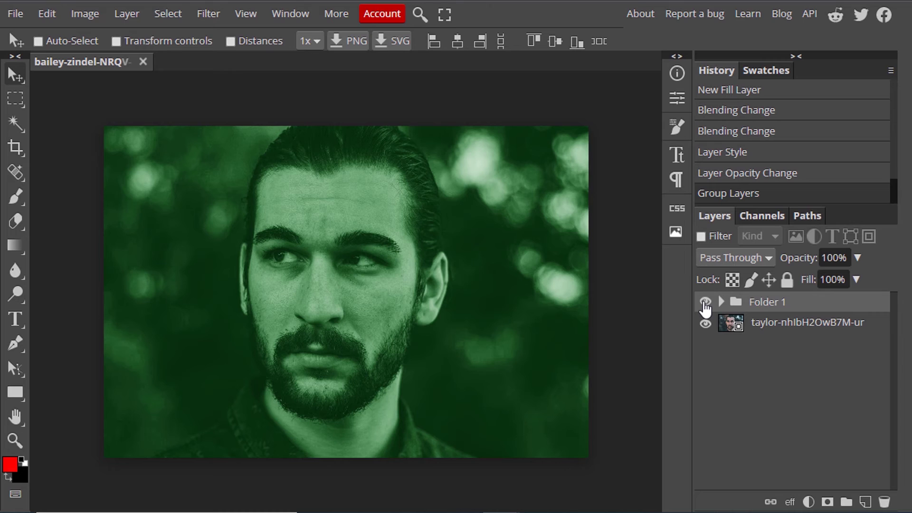